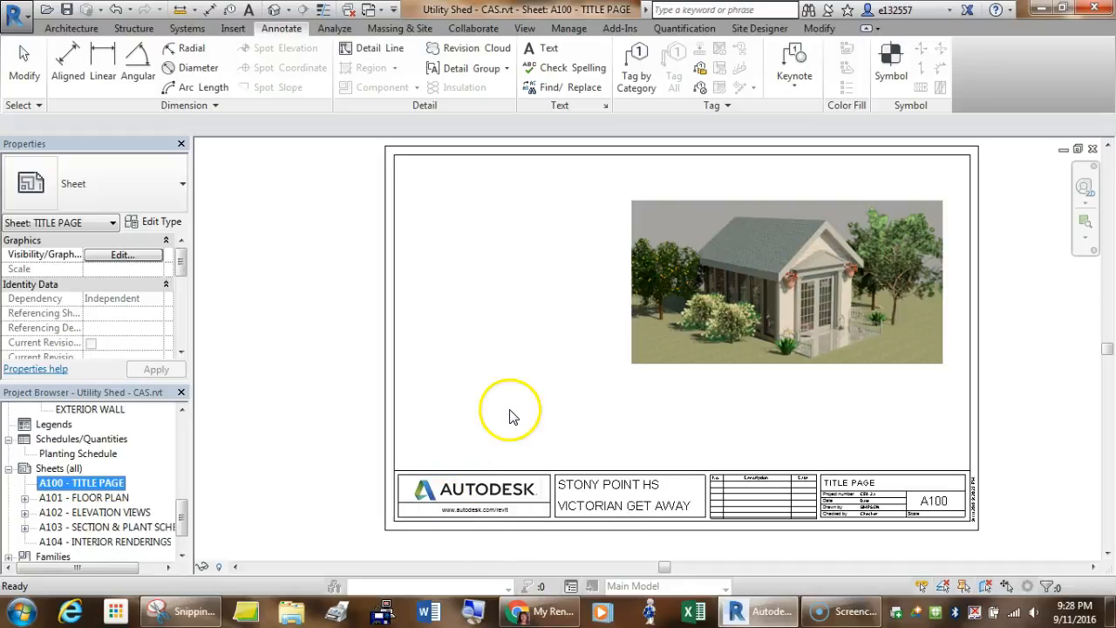
Step: Add a text note reading "Table of Contents" in the blank area beside the rendering on the title page sheet
scroll(190, 513, down, 1)
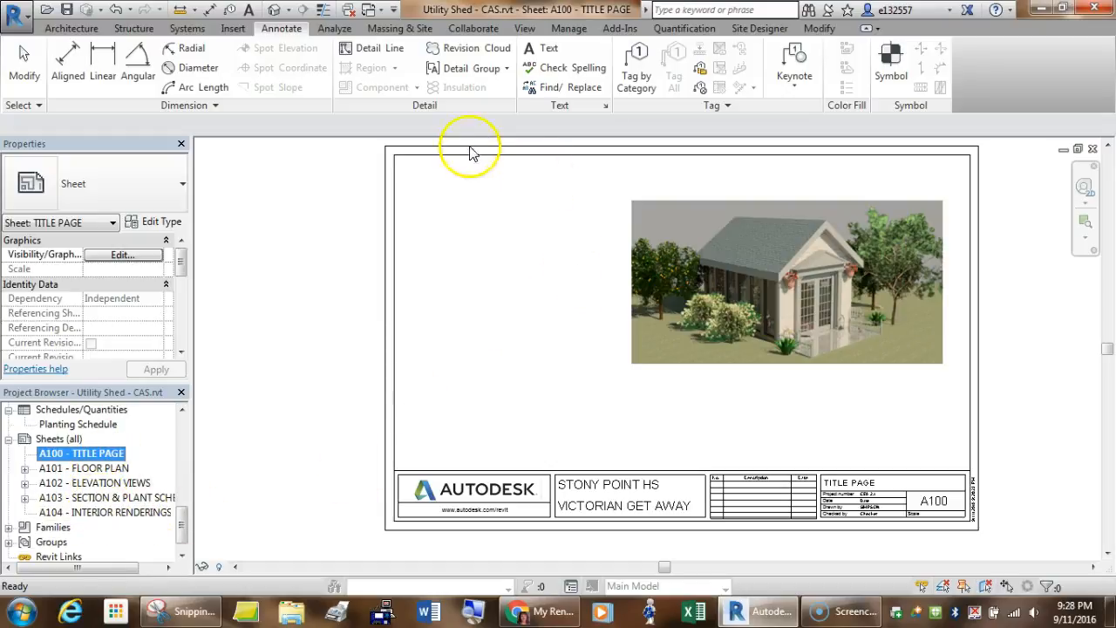
click(543, 50)
click(510, 263)
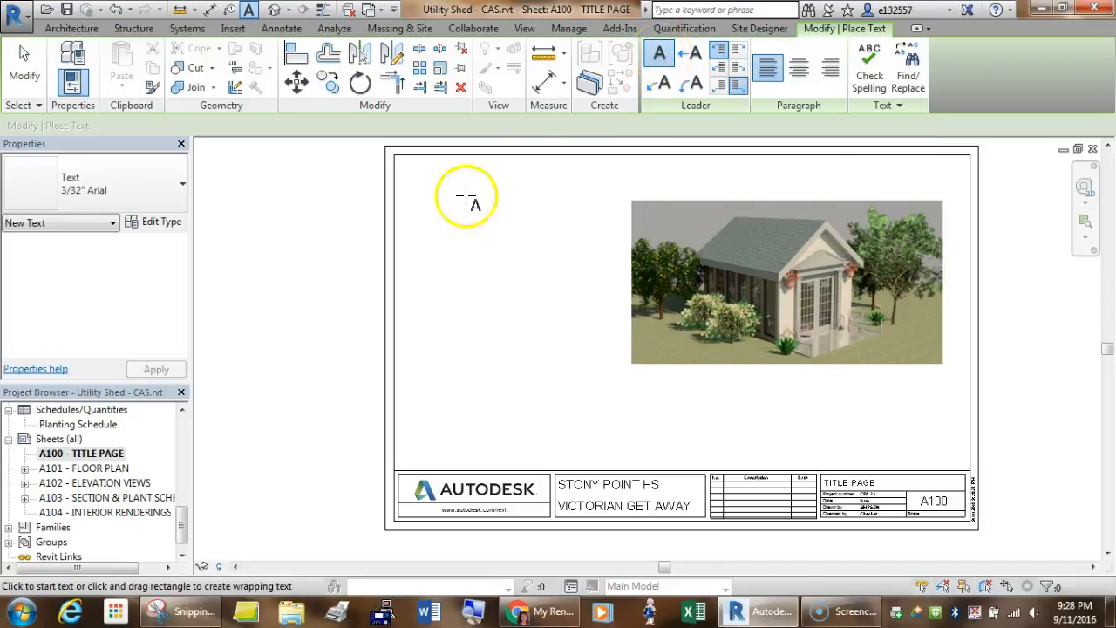
click(437, 219)
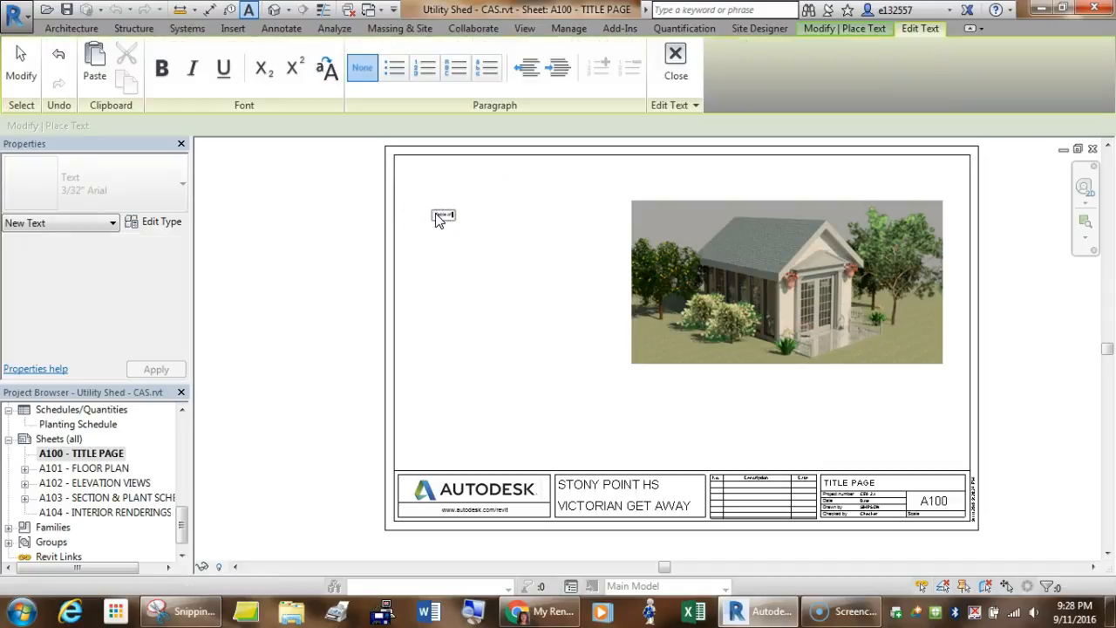
click(388, 242)
click(522, 312)
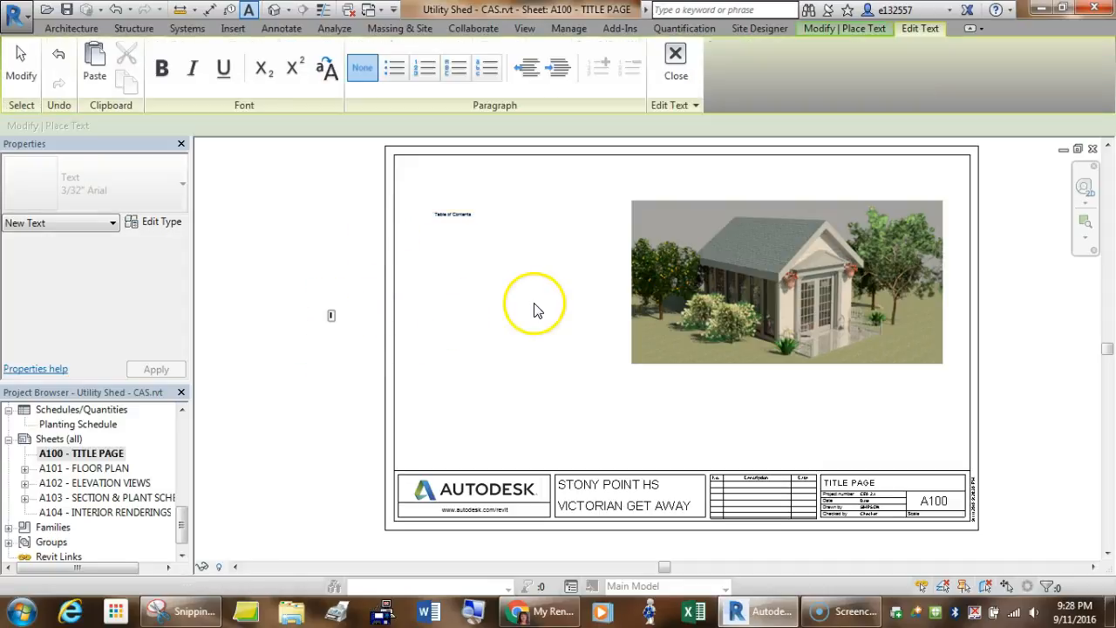
click(462, 212)
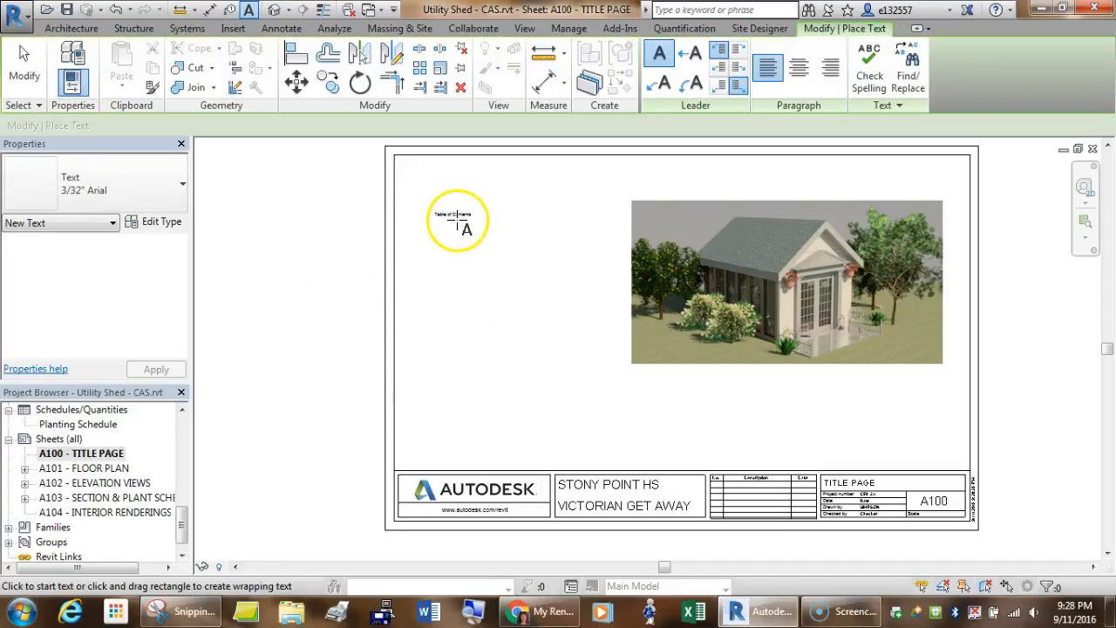
key(Escape)
Step: Change the Table of Contents note to the 1/4" Arial text type
click(469, 220)
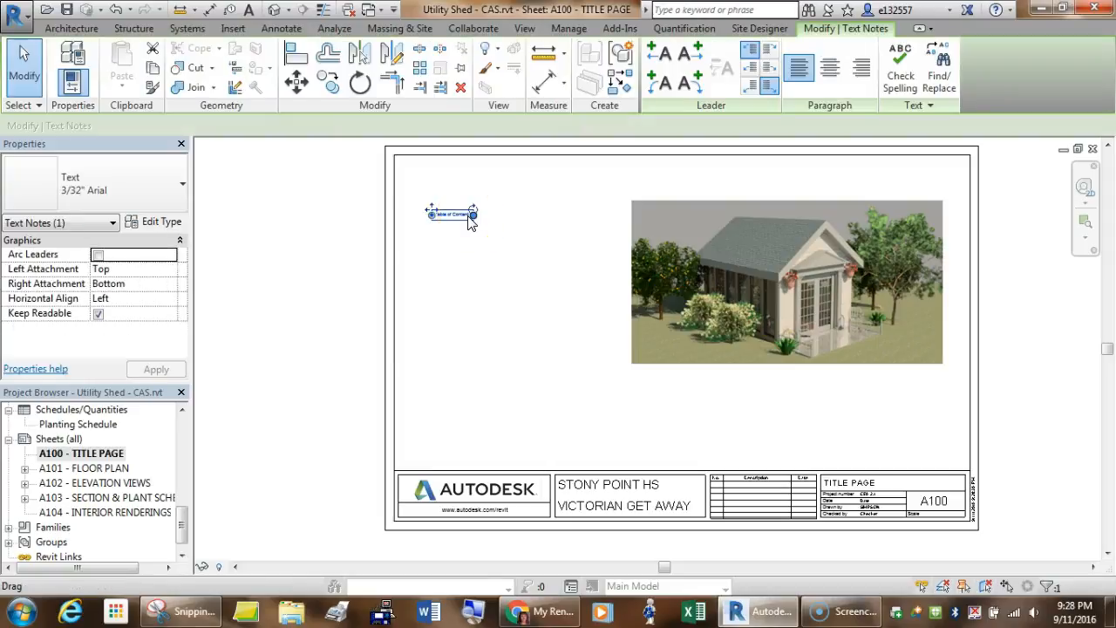
click(166, 190)
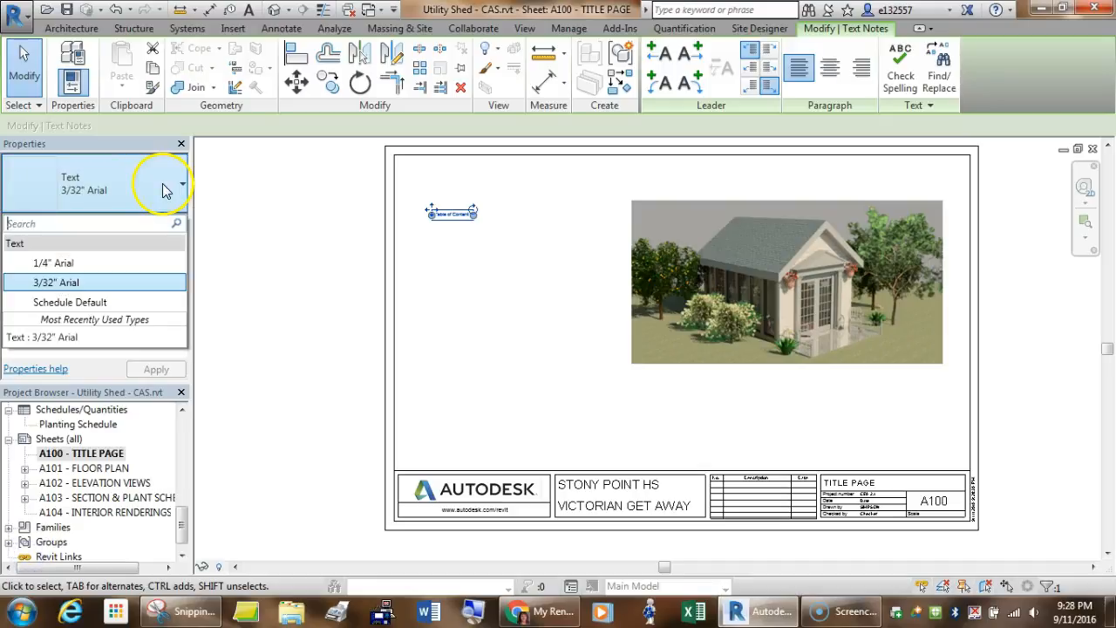
click(123, 268)
click(533, 222)
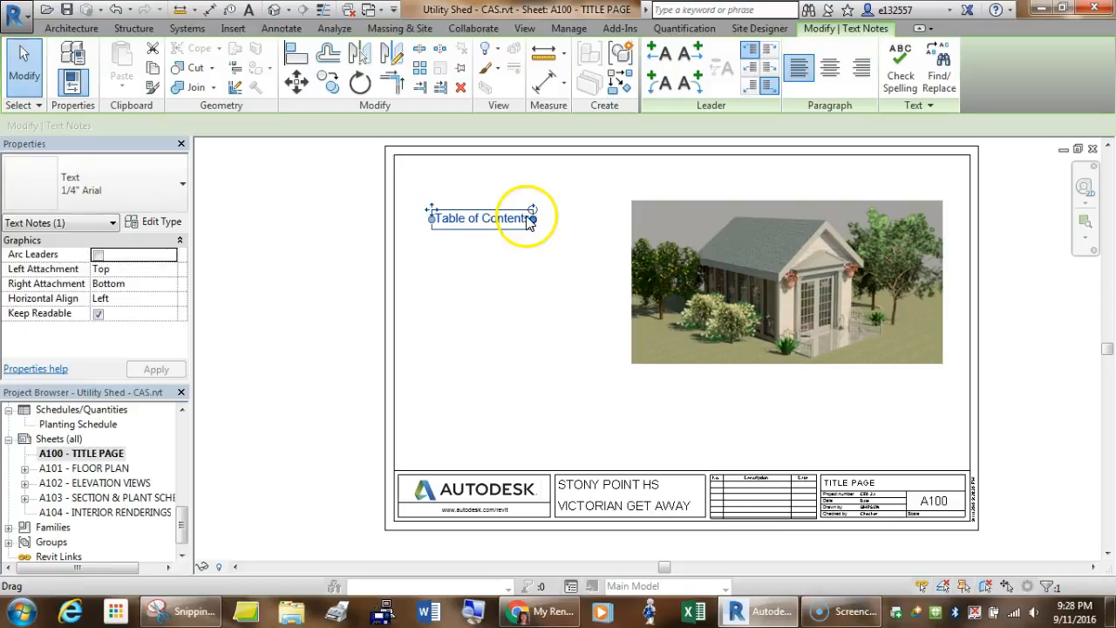
Step: Rewrite the note in capitals as TABLE OF CONTENTS with the numbers and titles of sheets A100 to A104, and widen its text box
double_click(526, 224)
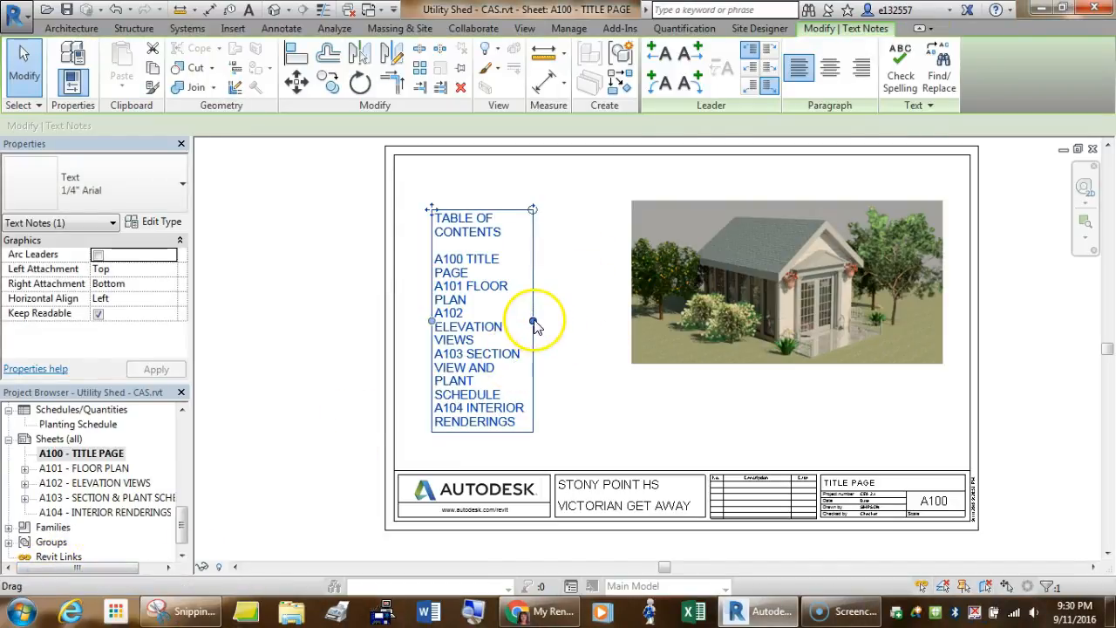
drag(537, 326, 588, 315)
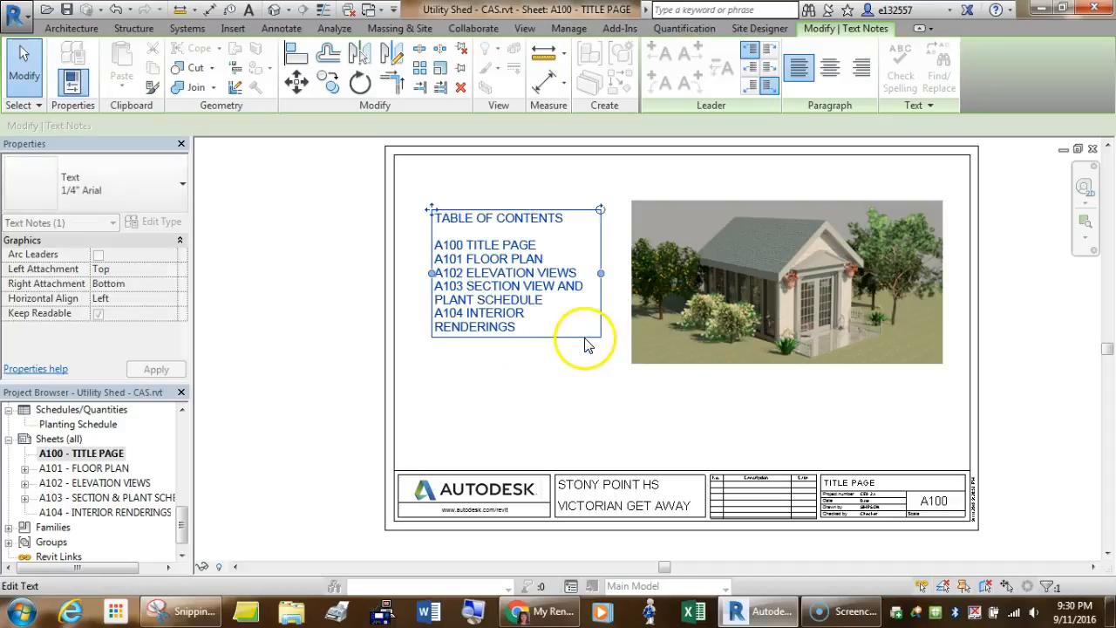
click(557, 217)
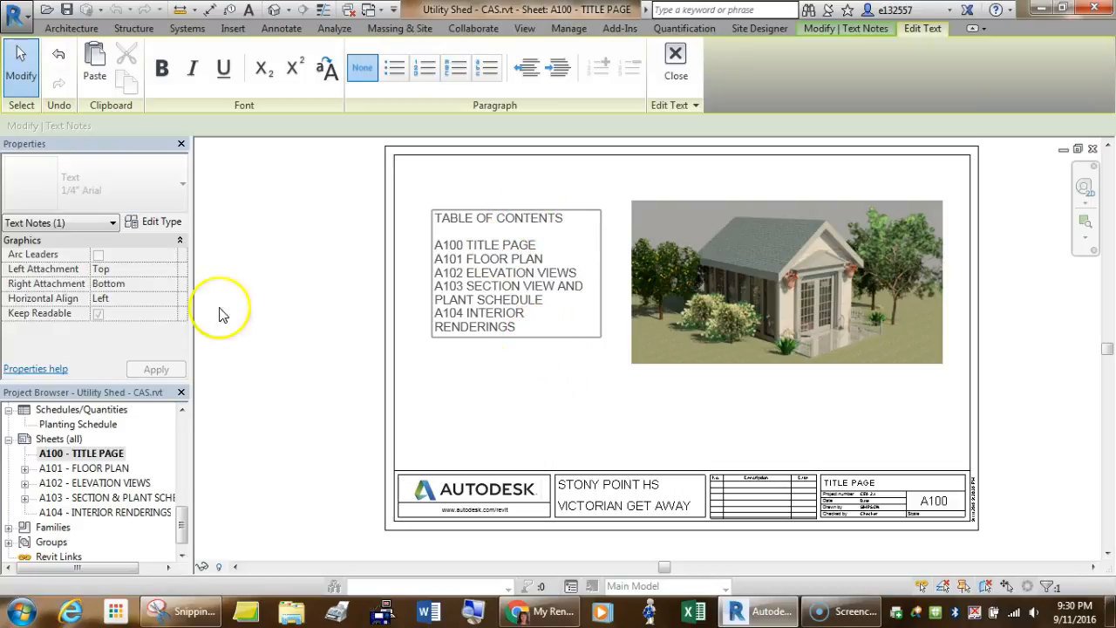
click(281, 294)
Step: Move the table of contents and the shed rendering lower on the sheet, and enlarge the rendering to about 0' 9 5/8" wide
drag(468, 222, 462, 262)
click(811, 223)
drag(803, 207, 767, 245)
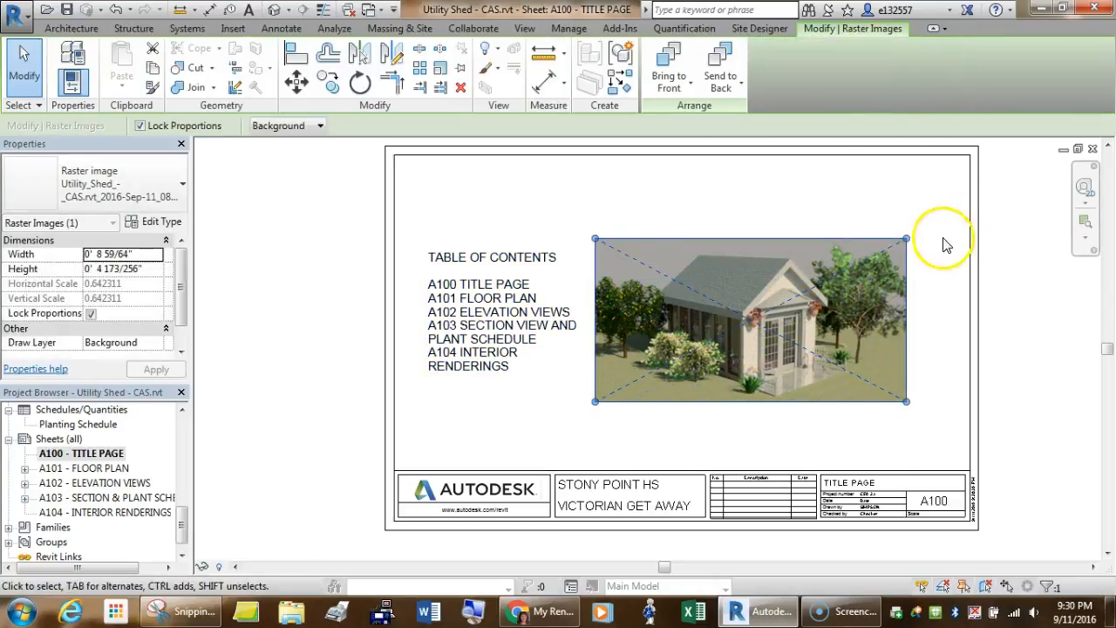
mouse_move(906, 239)
mouse_down()
mouse_move(943, 203)
mouse_move(943, 217)
mouse_up()
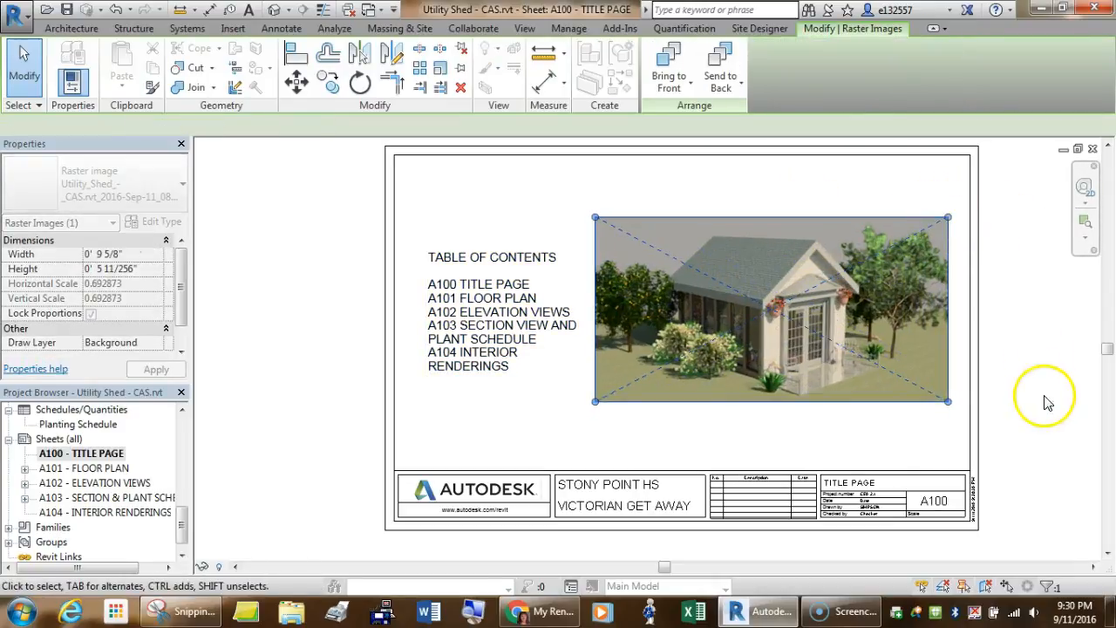
click(1019, 436)
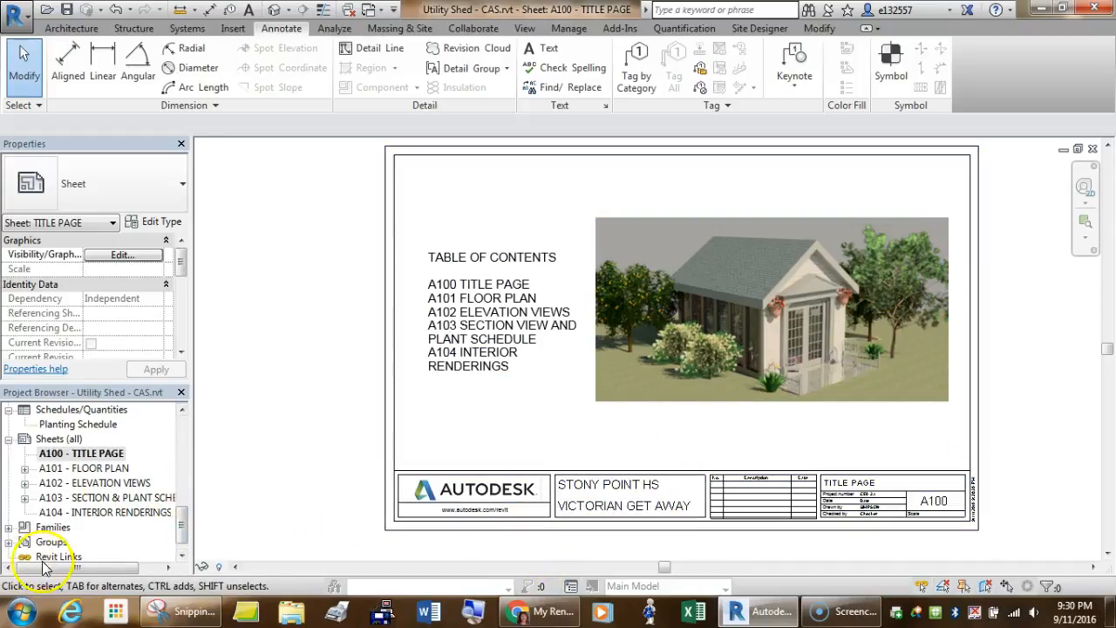
Step: Check sheet A101 - FLOOR PLAN, and hide the whole Planting category in the FLOOR plan view
double_click(85, 469)
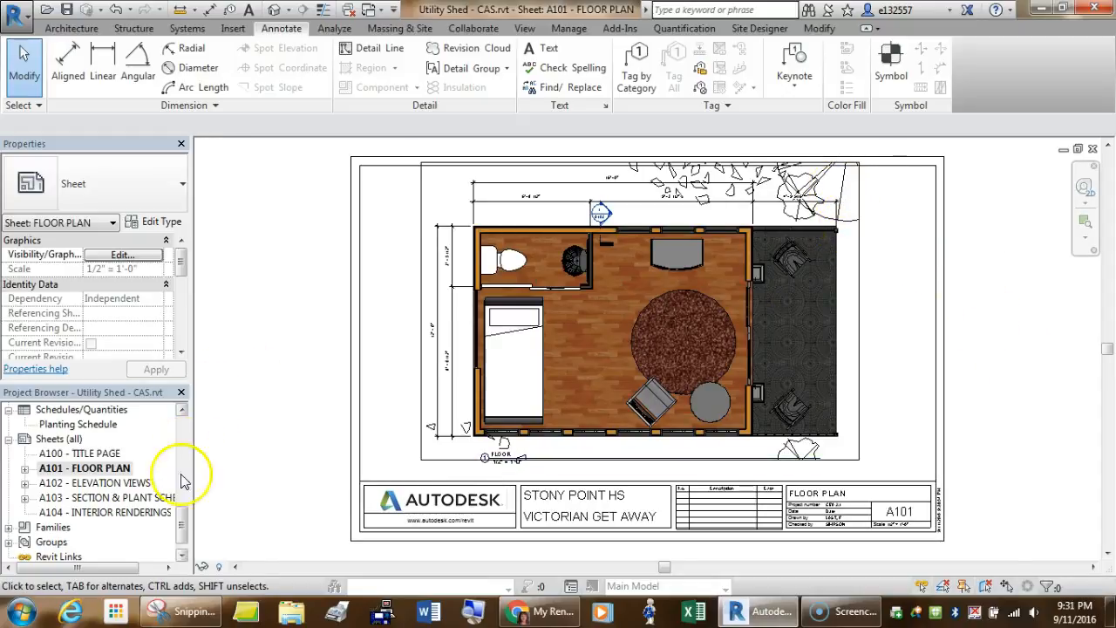
drag(181, 520, 185, 423)
double_click(68, 439)
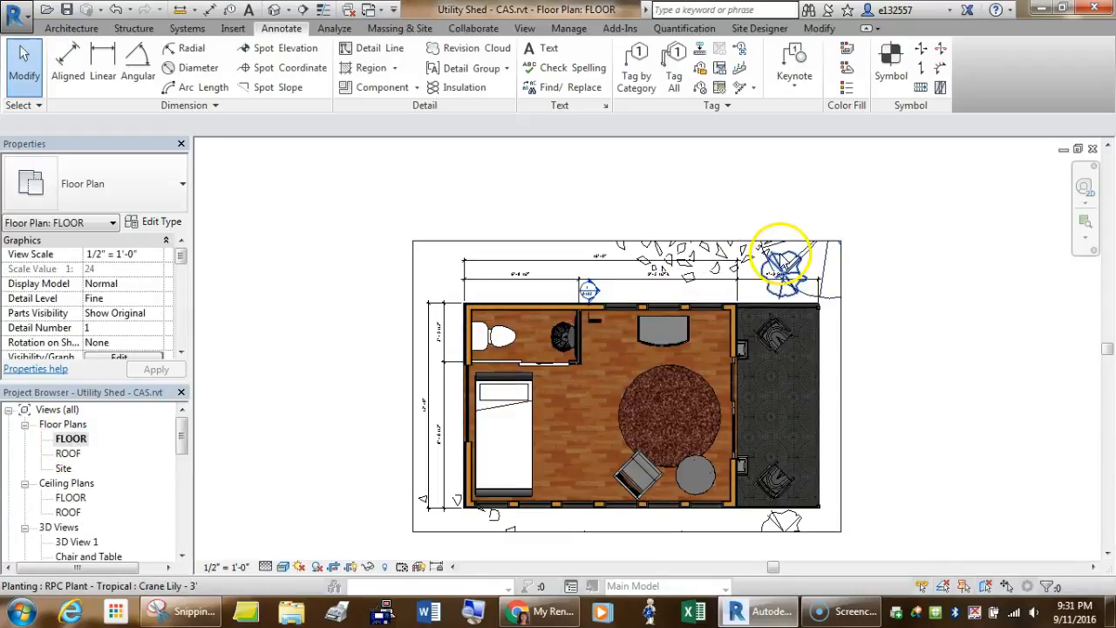
right_click(784, 259)
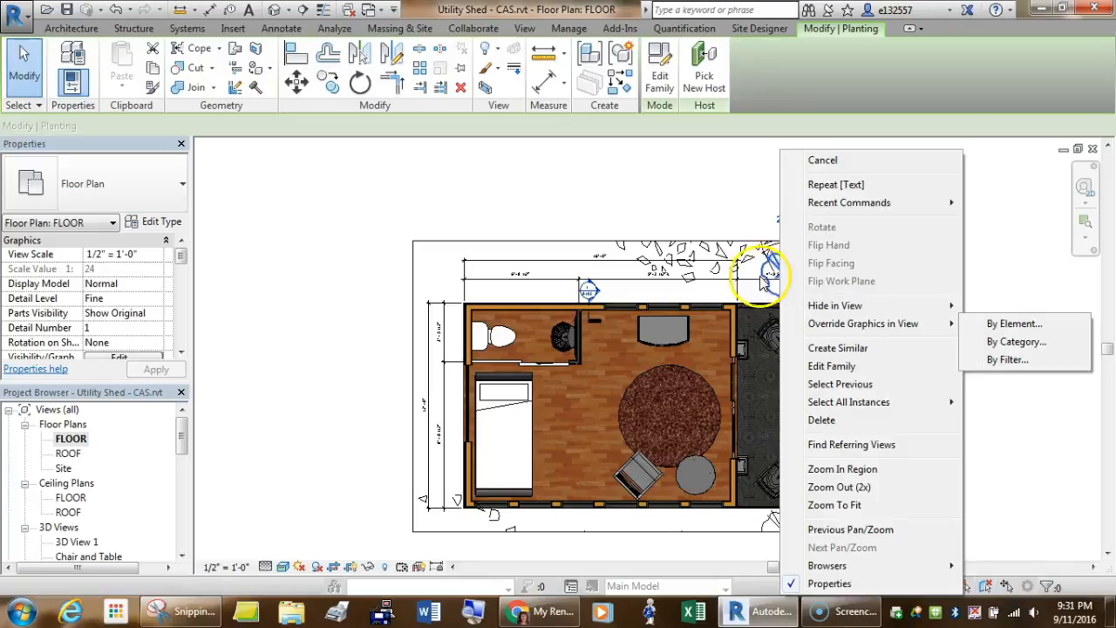
mouse_move(855, 307)
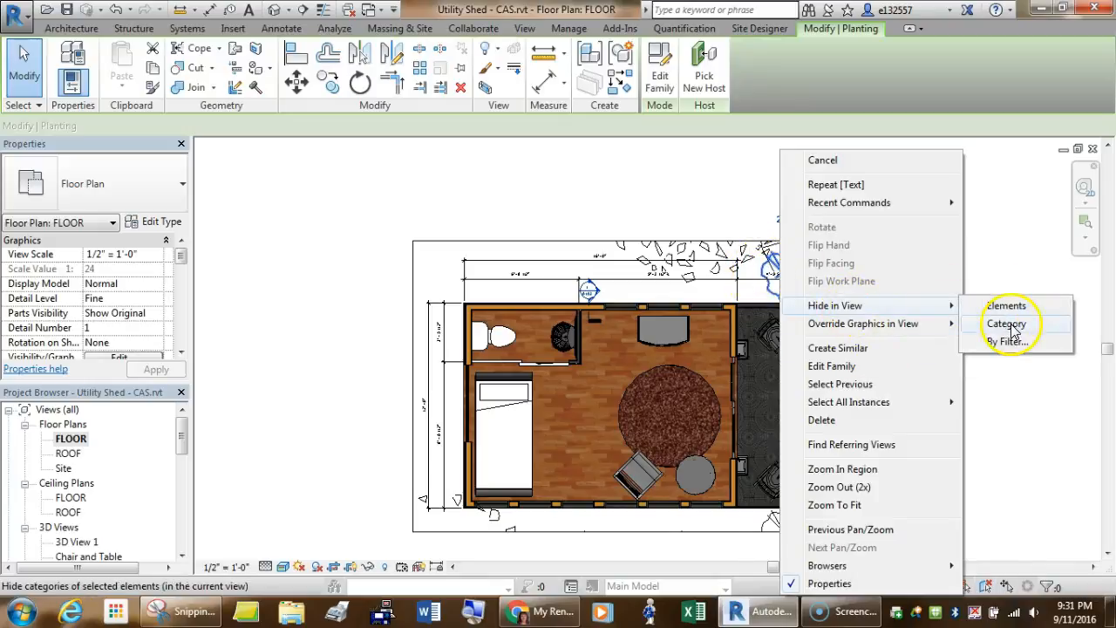
click(937, 327)
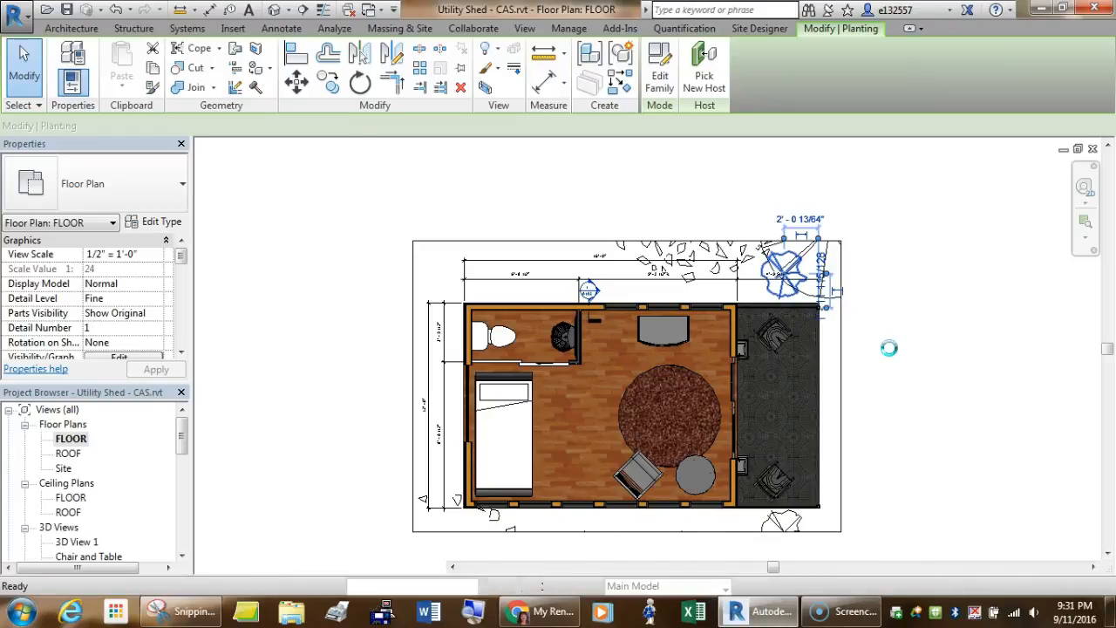
click(885, 356)
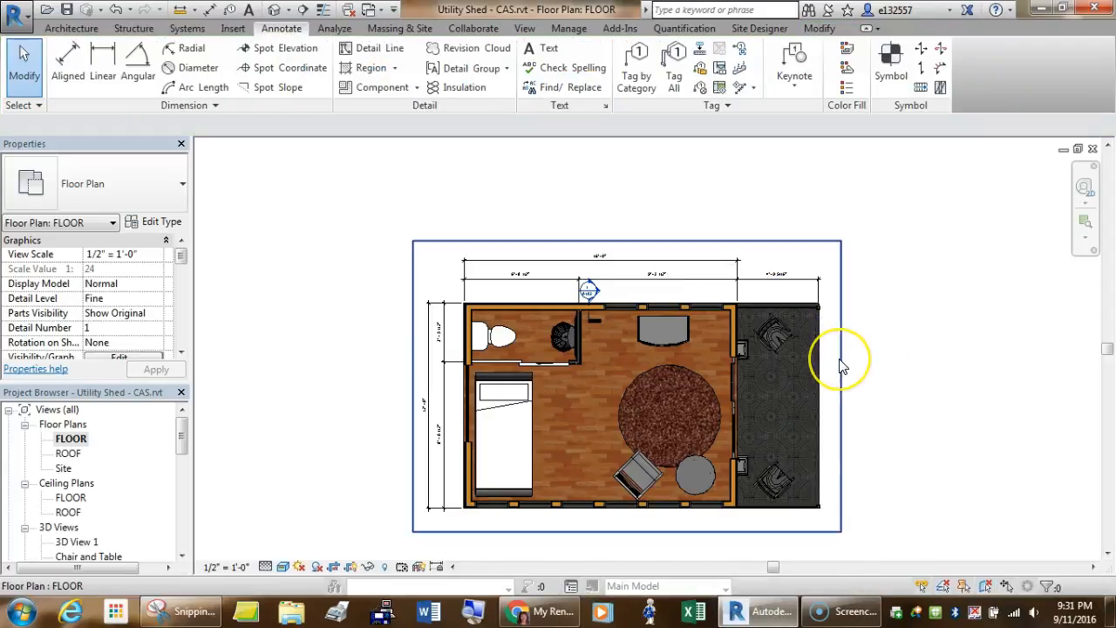
click(841, 365)
right_click(841, 365)
click(994, 468)
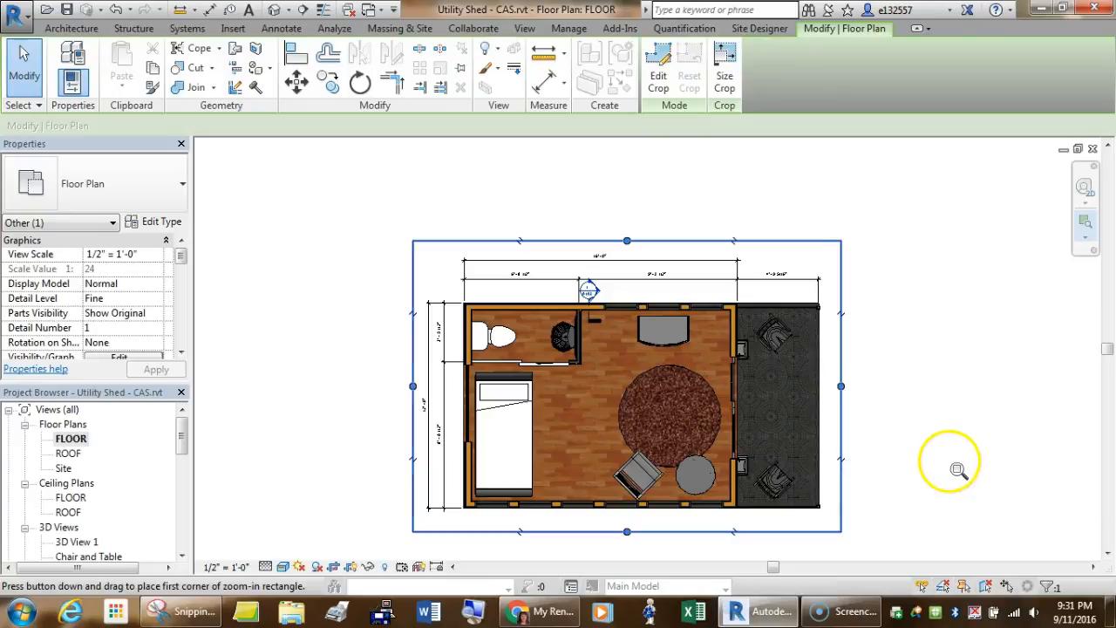
key(Escape)
key(Escape)
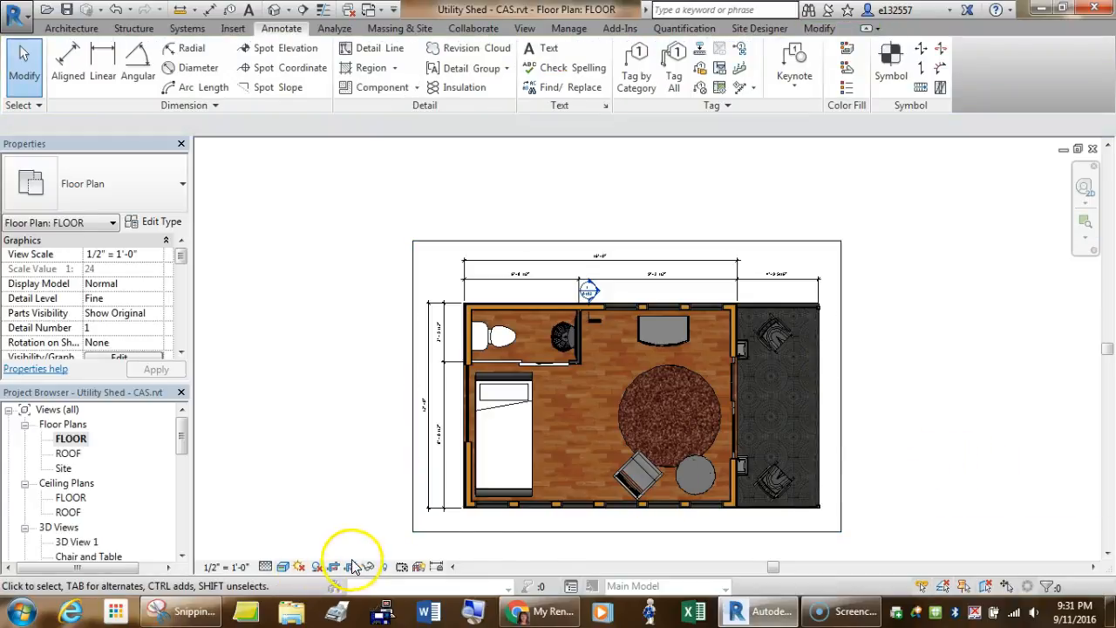
Step: Hide the crop region of the FLOOR plan view and reopen sheet A101 - FLOOR PLAN to check it
click(351, 567)
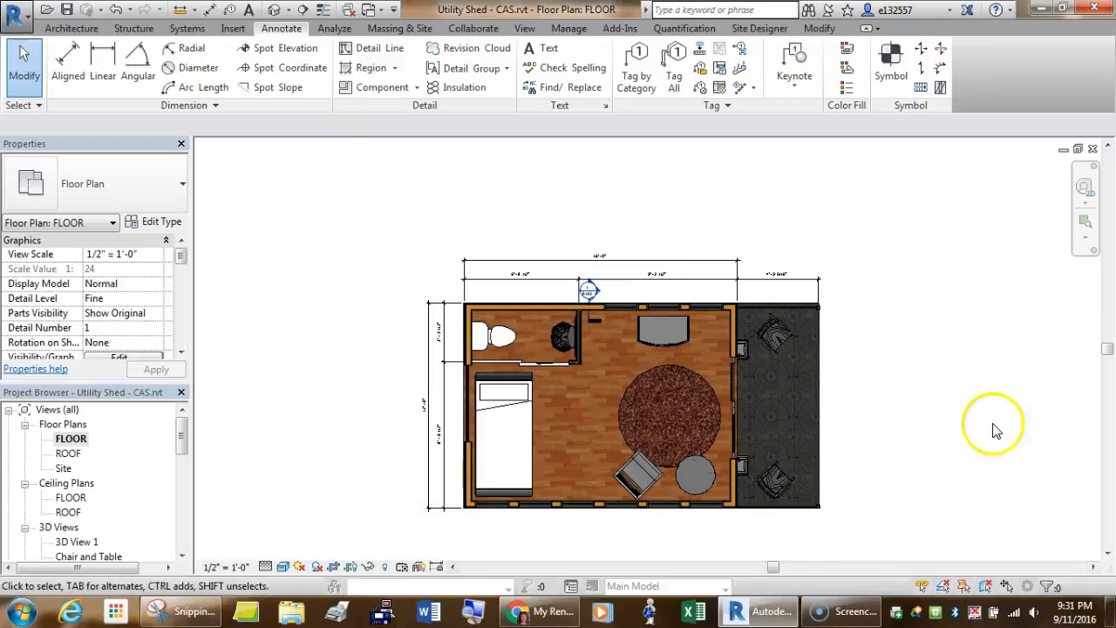
scroll(178, 442, down, 4)
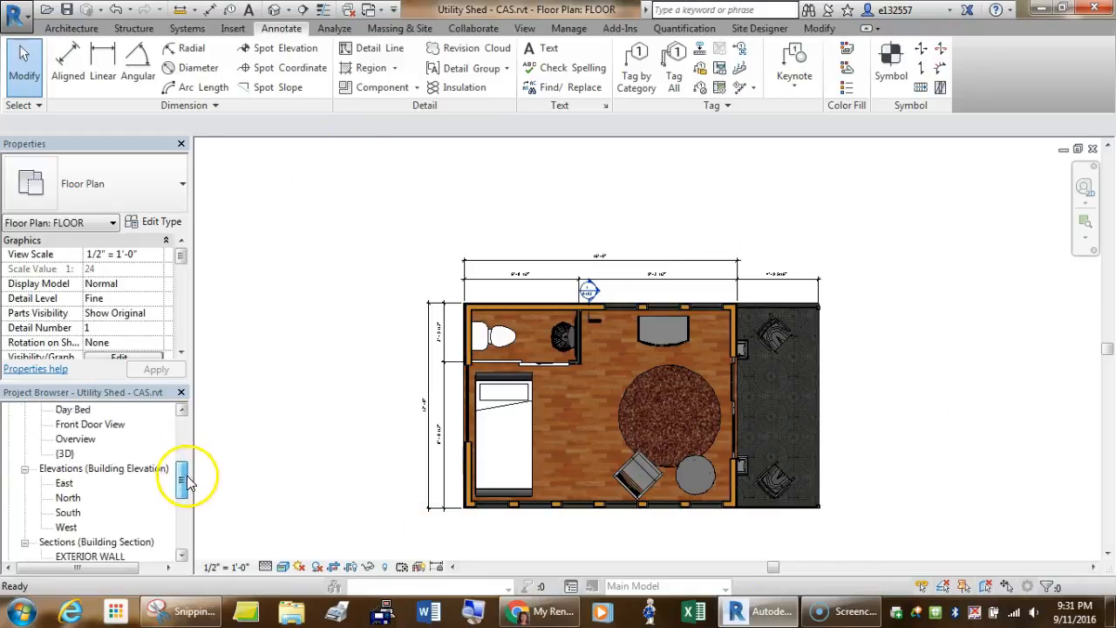
scroll(179, 484, down, 2)
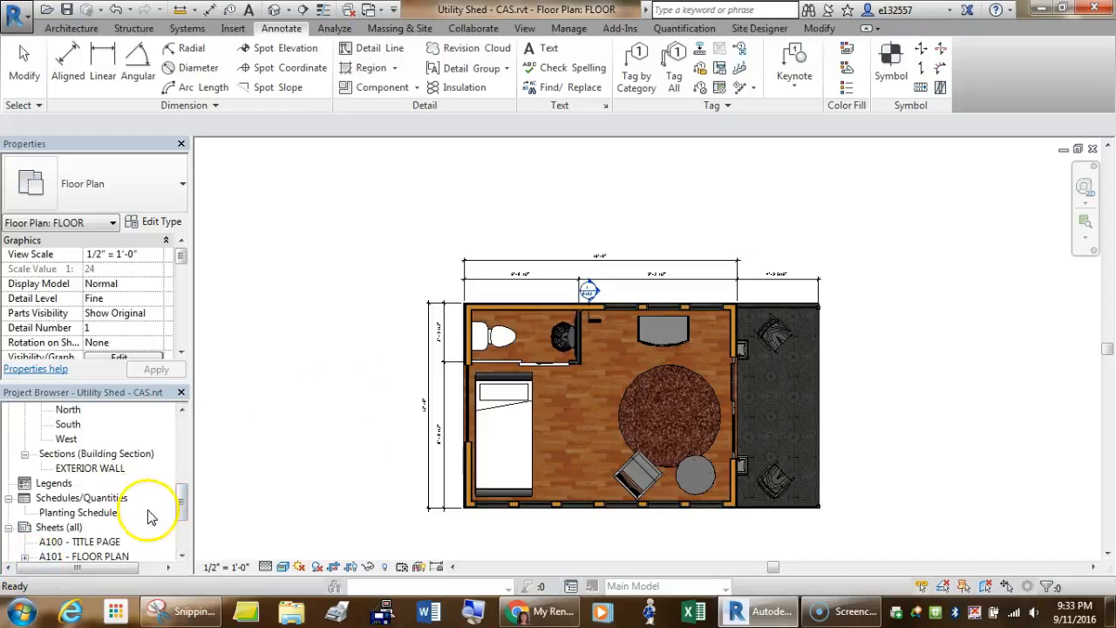
double_click(113, 556)
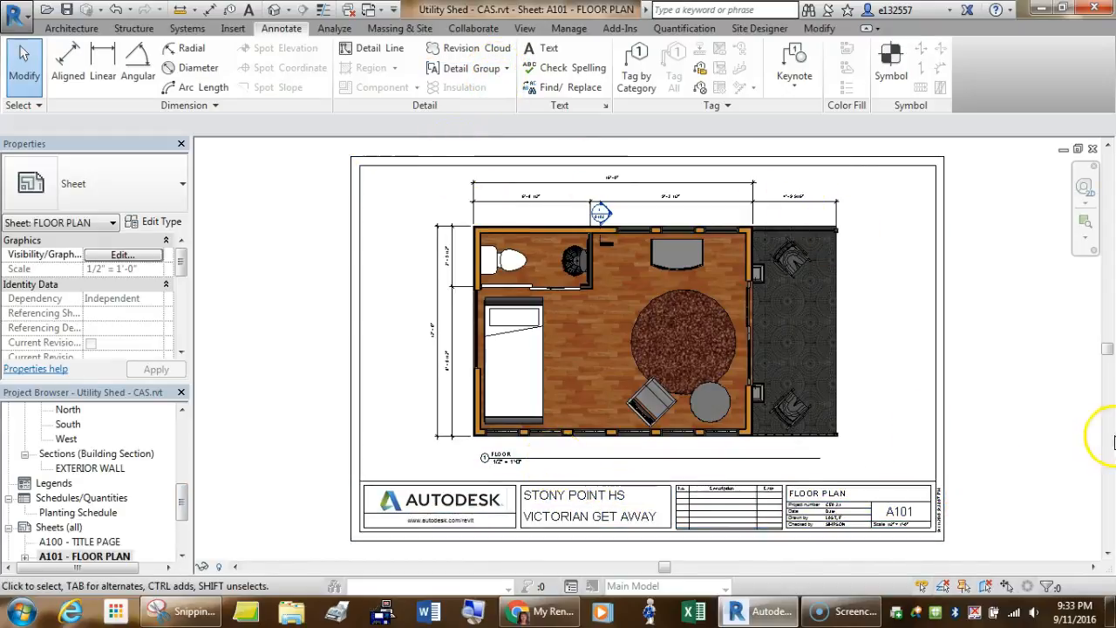
Step: Open sheet A102 - ELEVATION VIEWS and review its East, North, South and West elevations
drag(180, 506, 188, 515)
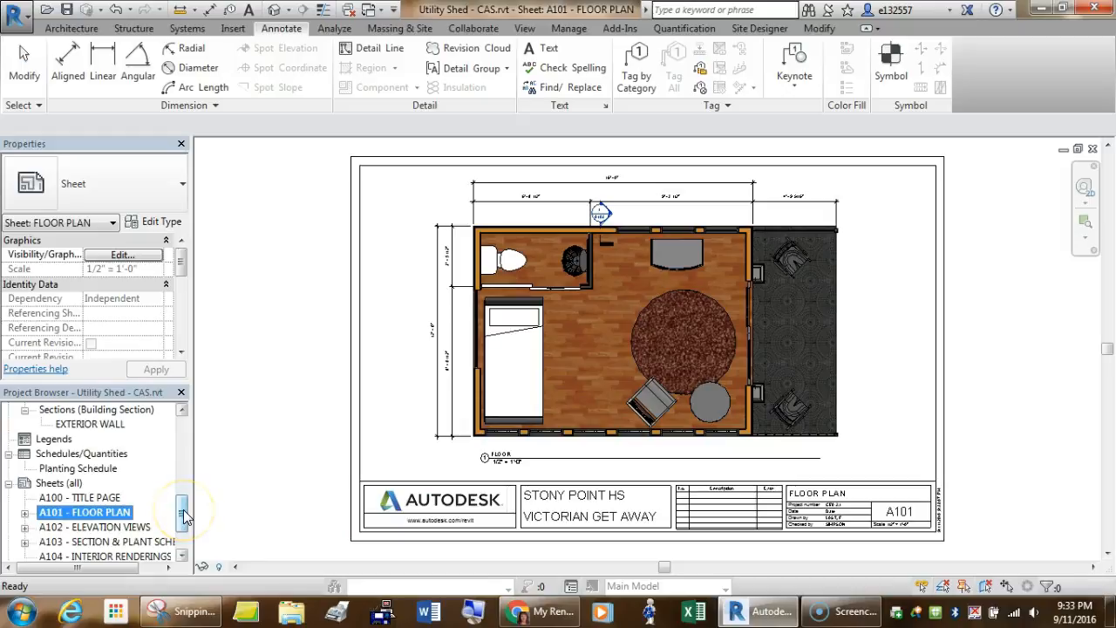
mouse_move(183, 515)
mouse_down()
mouse_move(187, 480)
mouse_move(190, 517)
mouse_up()
click(129, 513)
double_click(120, 513)
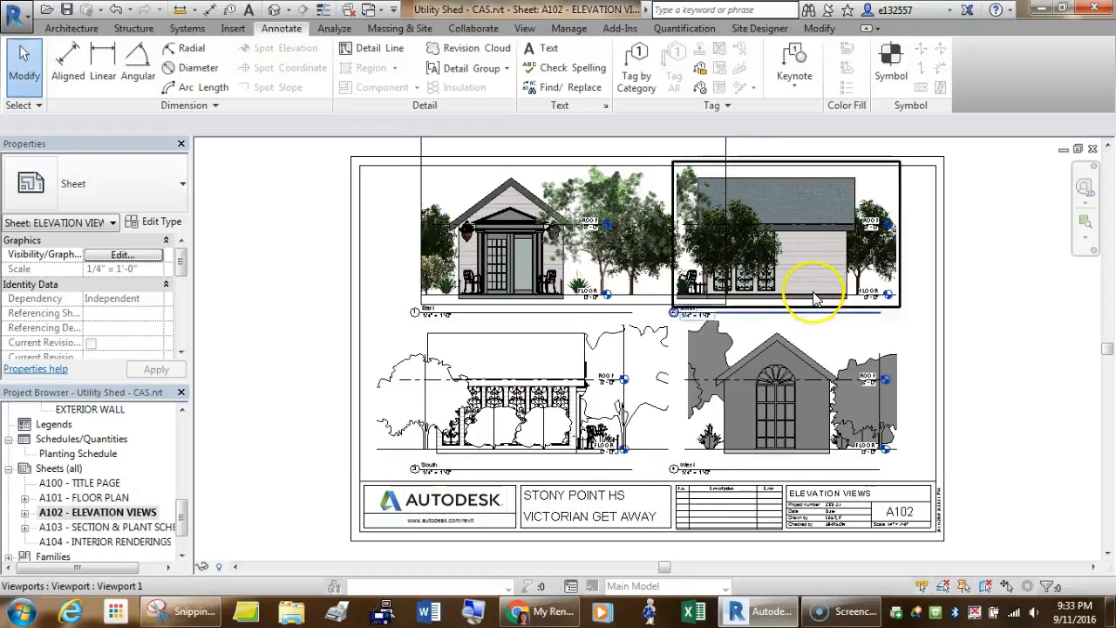
click(440, 407)
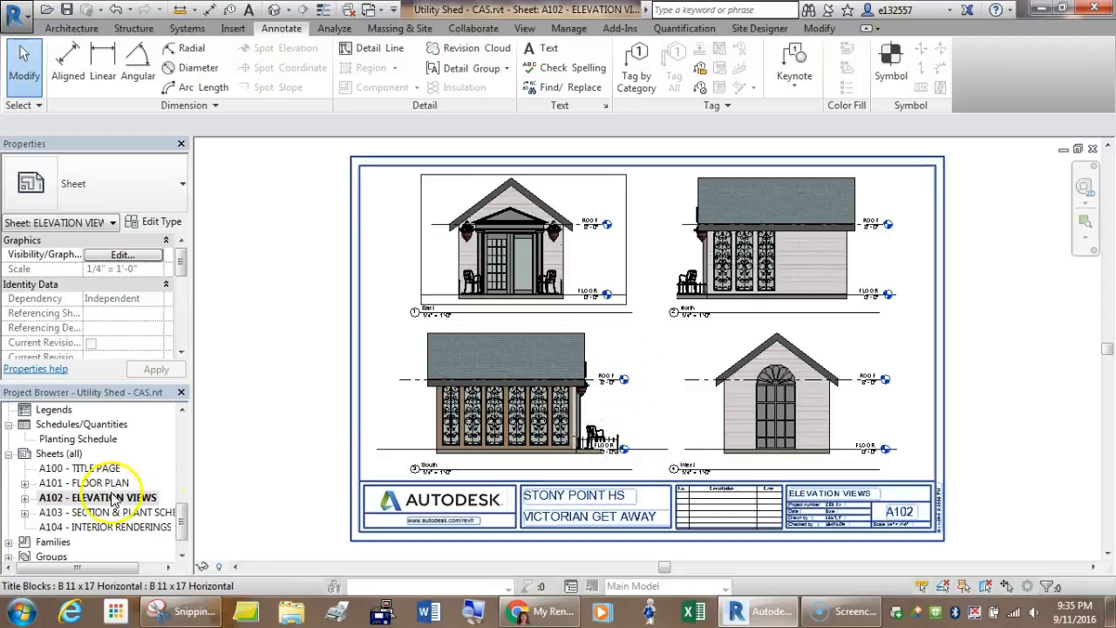
click(42, 555)
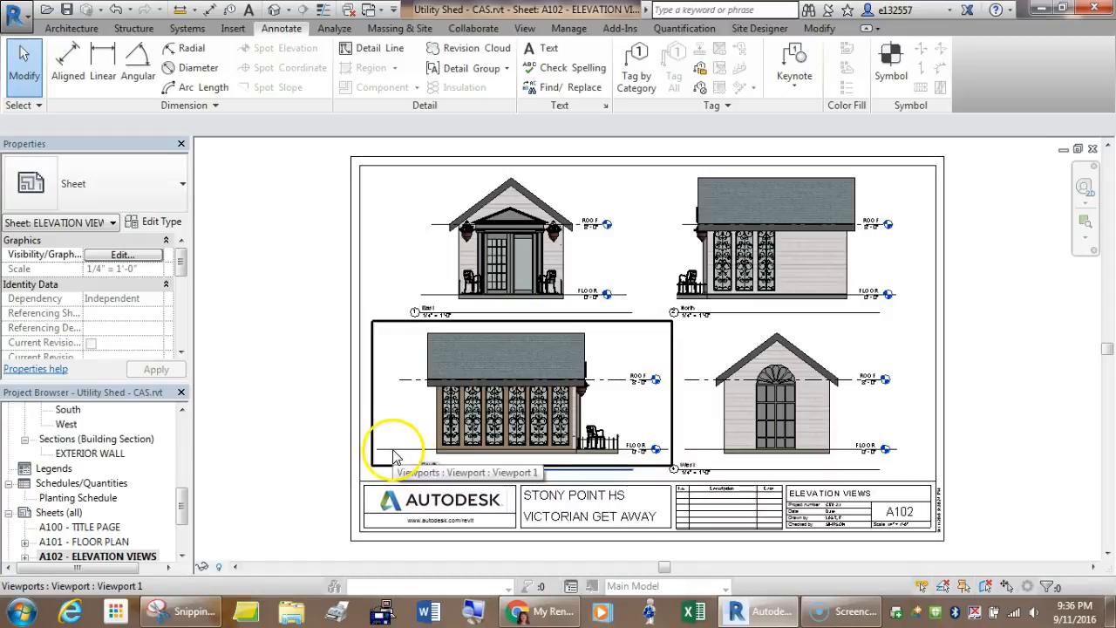
scroll(48, 562, down, 2)
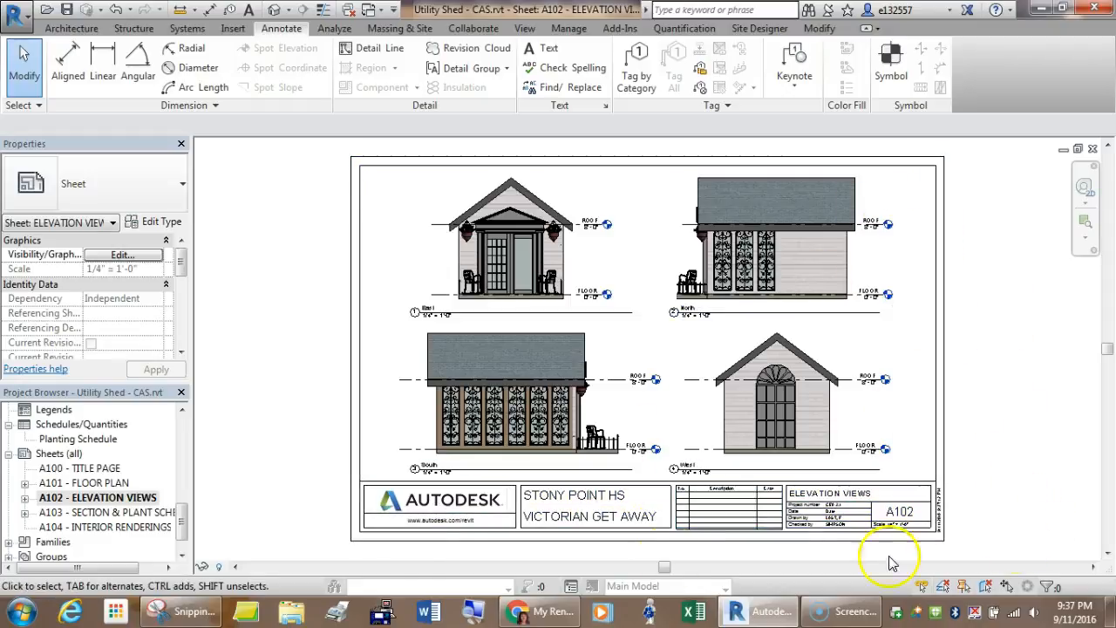
Step: Open sheet A104 - INTERIOR RENDERINGS to review its rendered images
click(138, 515)
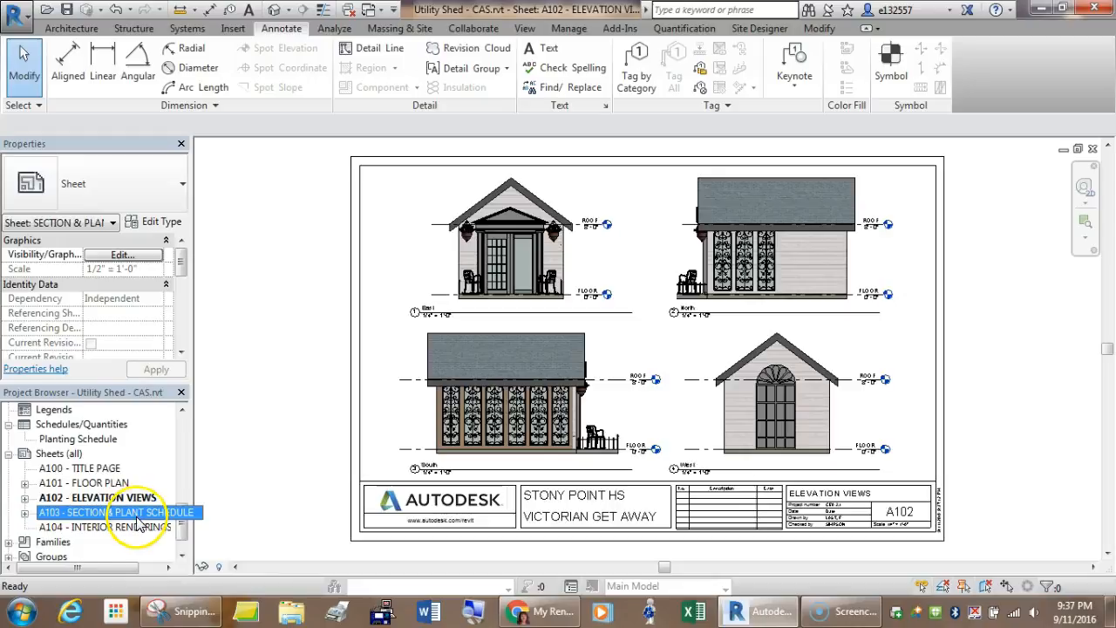
double_click(136, 527)
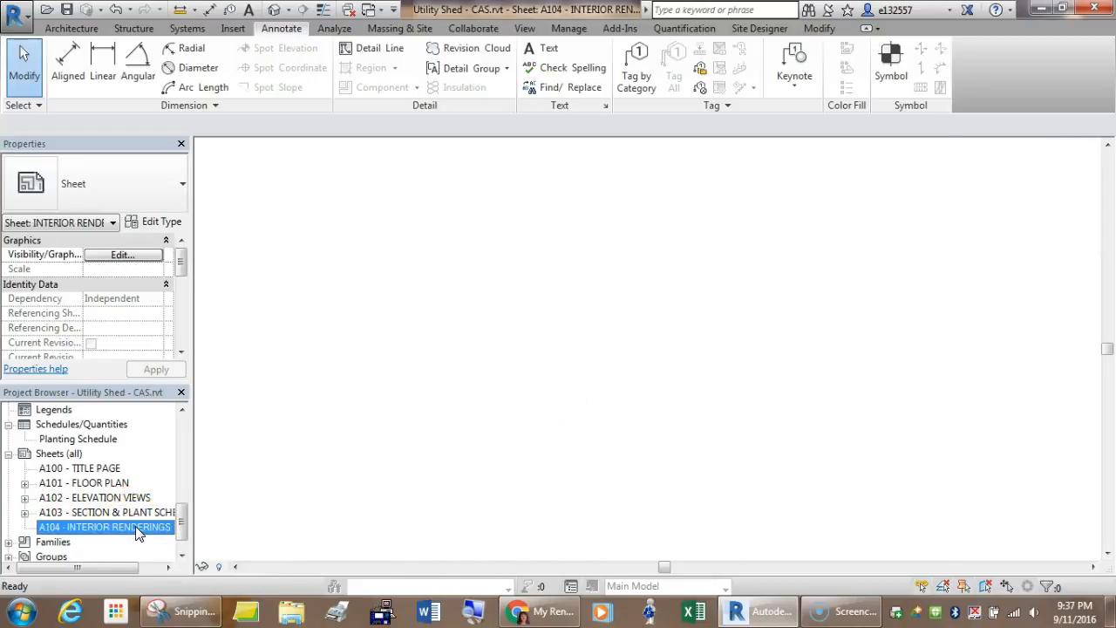
click(122, 568)
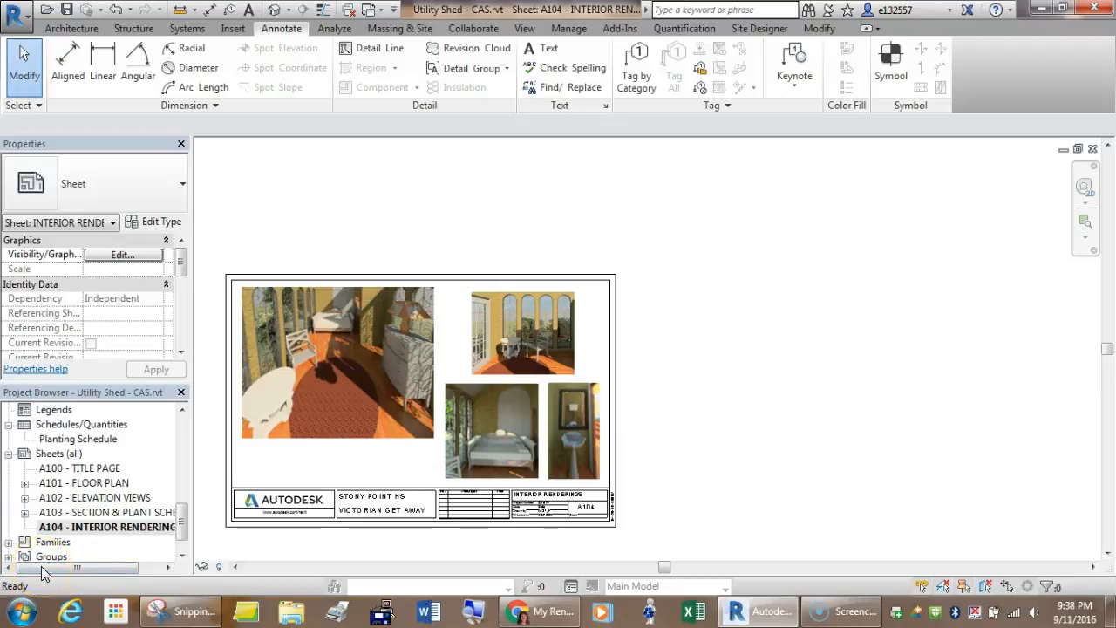